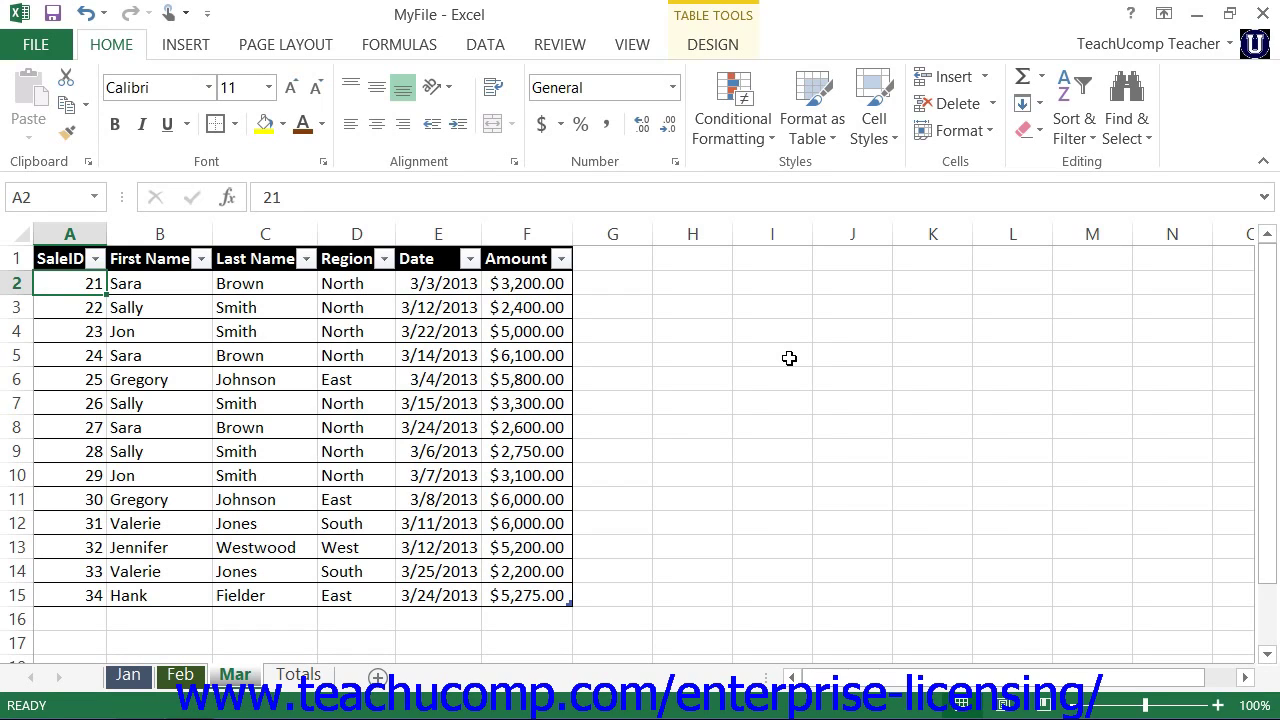
Enter North, East, South, West in H2:H5 on the Mar sheet and select that range
left_click(695, 283)
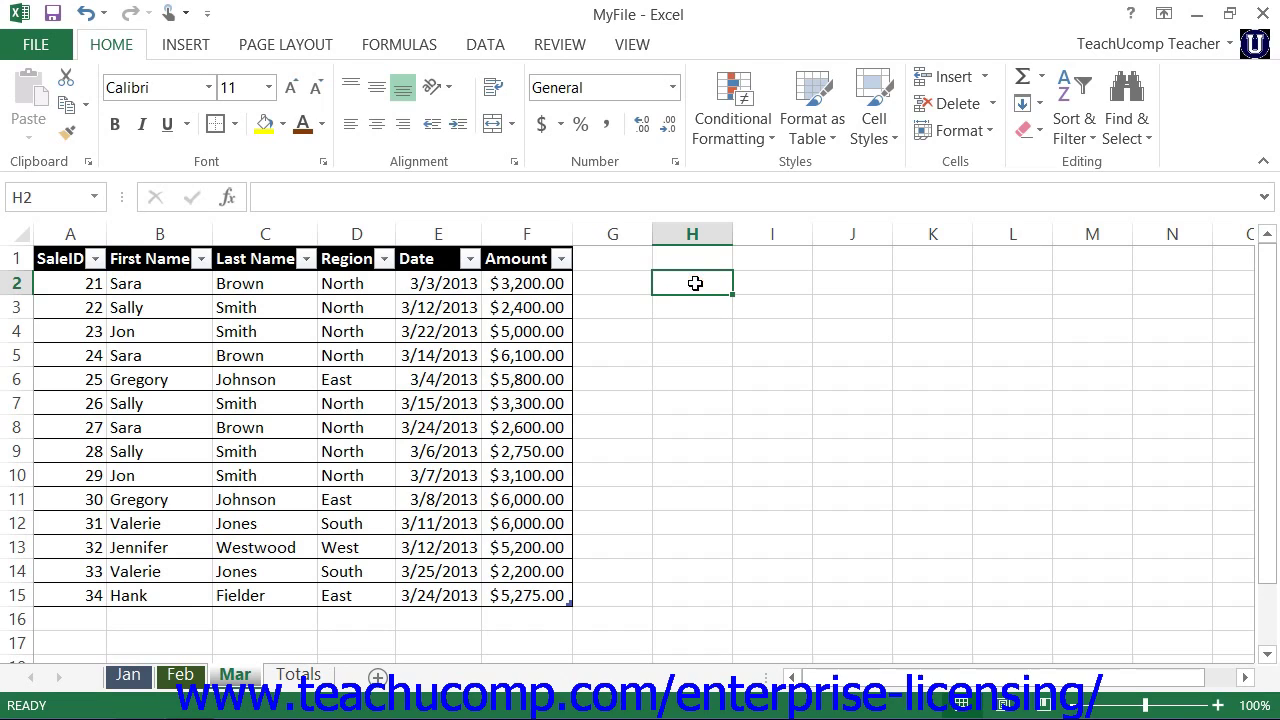
type("North")
key("Return")
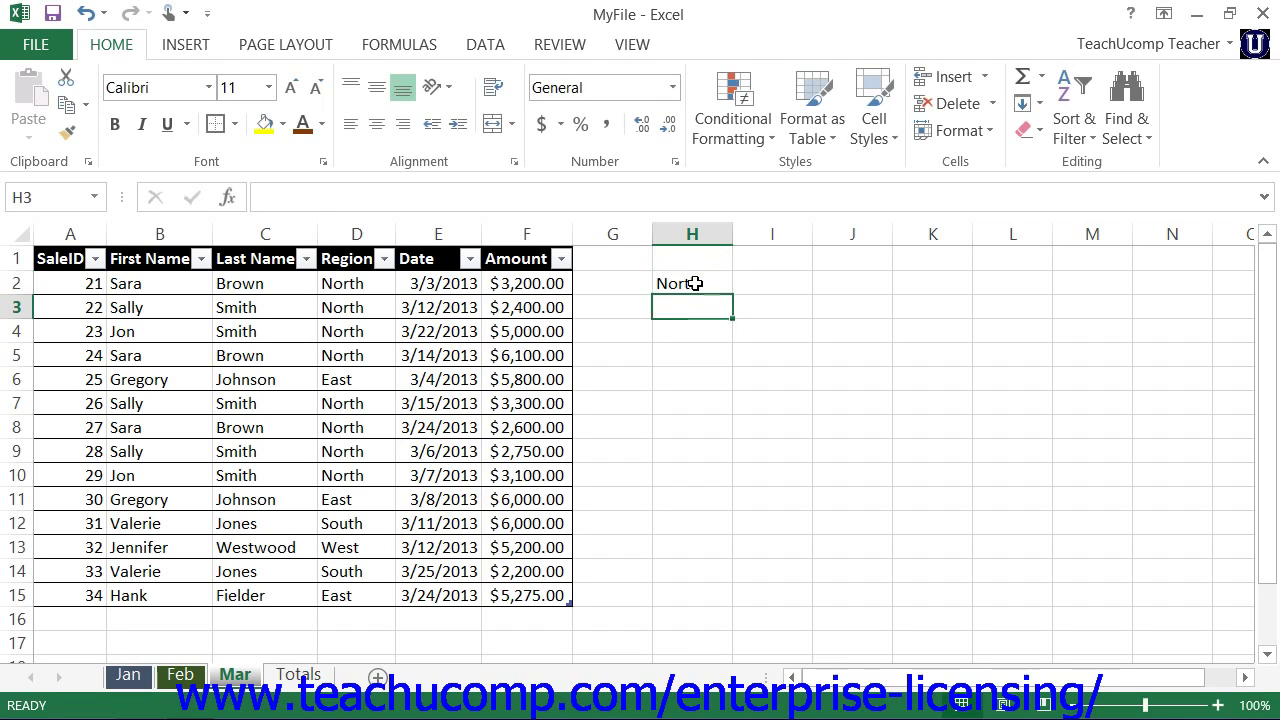
type("So")
key("BackSpace")
key("BackSpace")
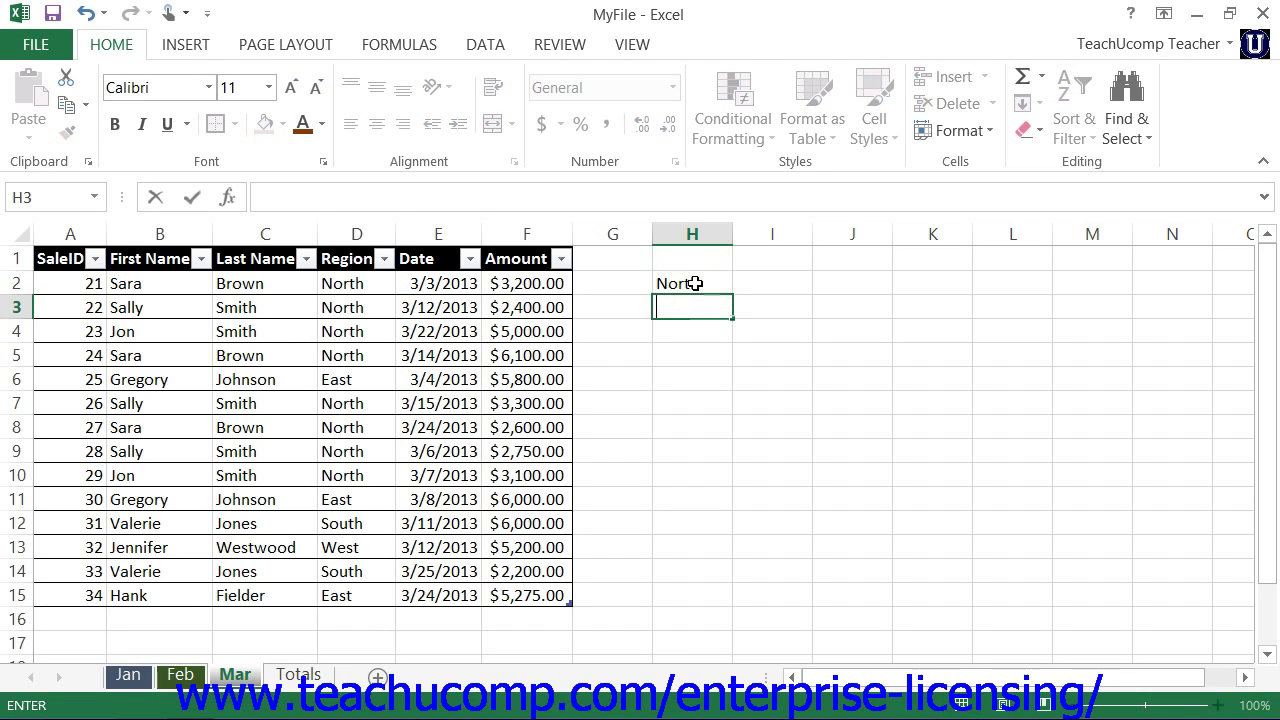
type("East")
key("Return")
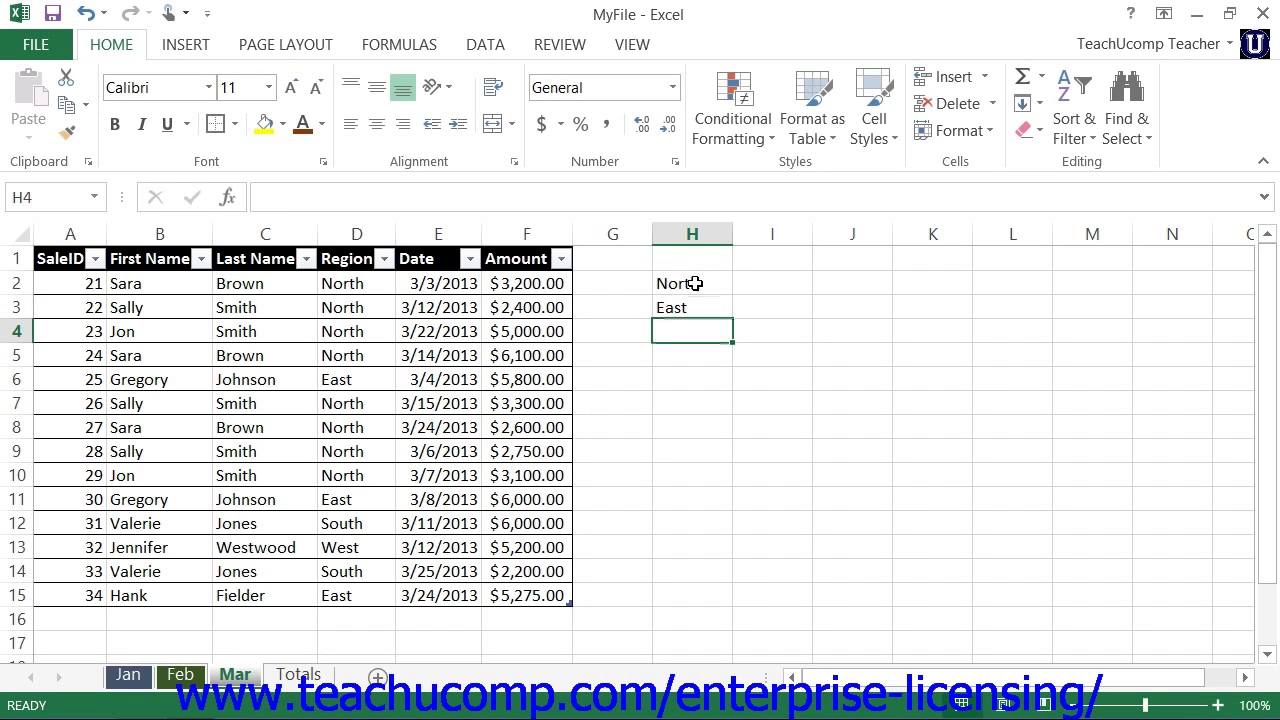
type("South")
key("Return")
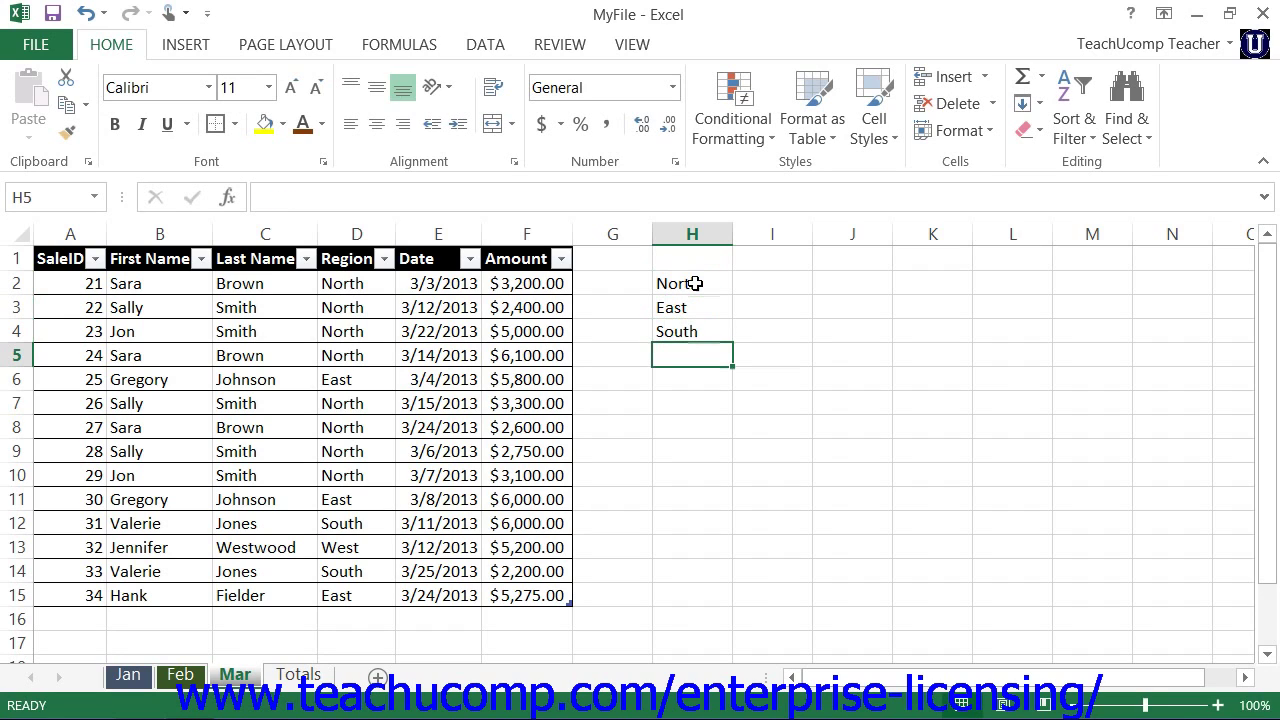
type("West")
key("Return")
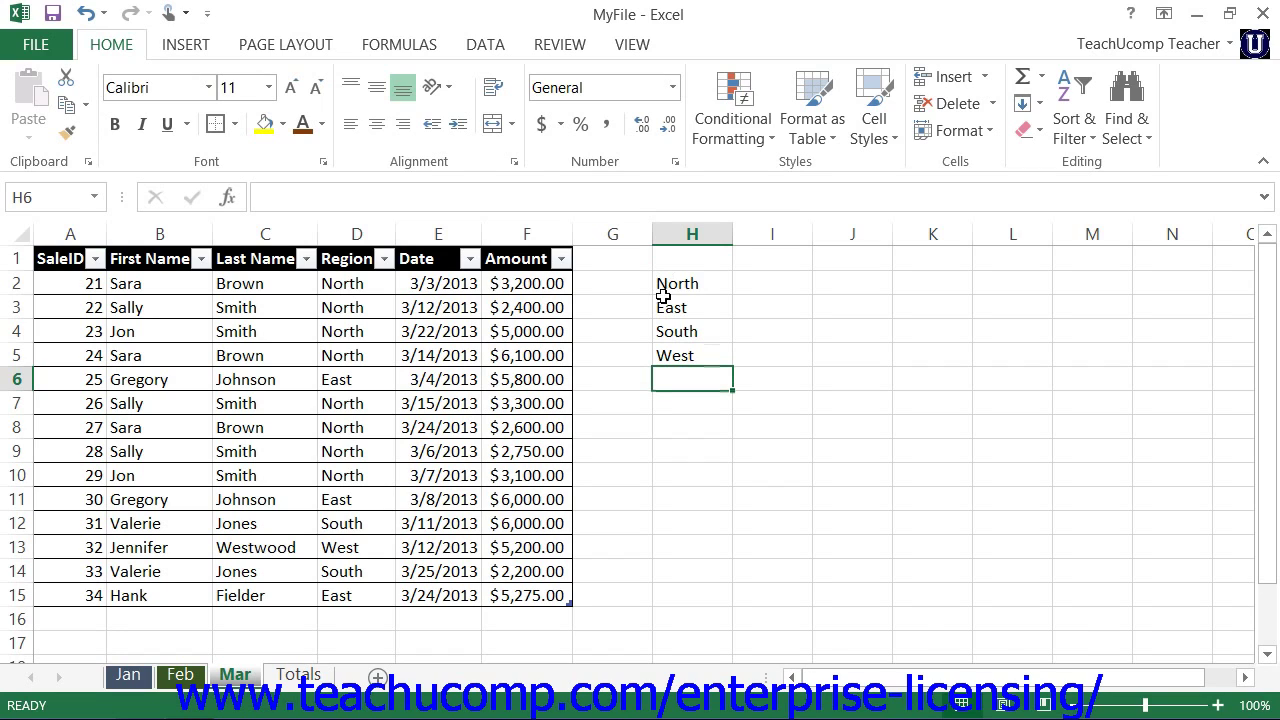
left_click_drag(691, 283, 700, 352)
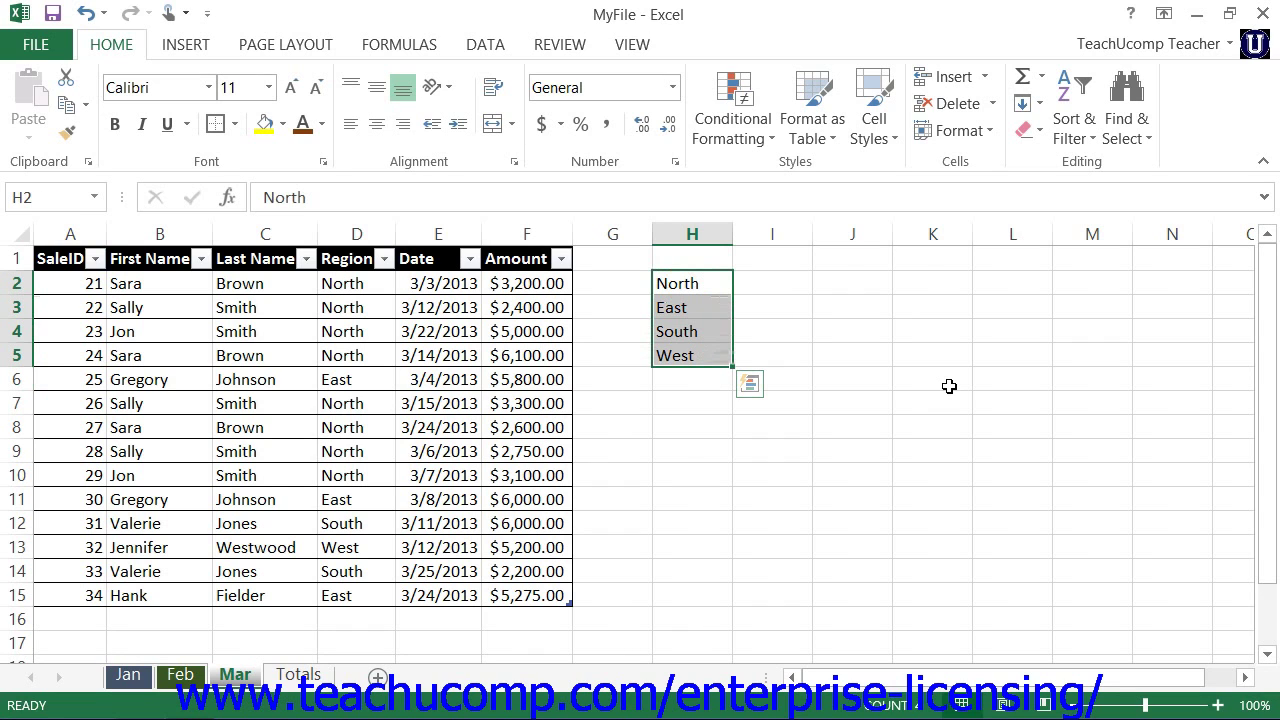
Open Excel Options on the Advanced page, scrolled down to the Edit Custom Lists setting
left_click(35, 44)
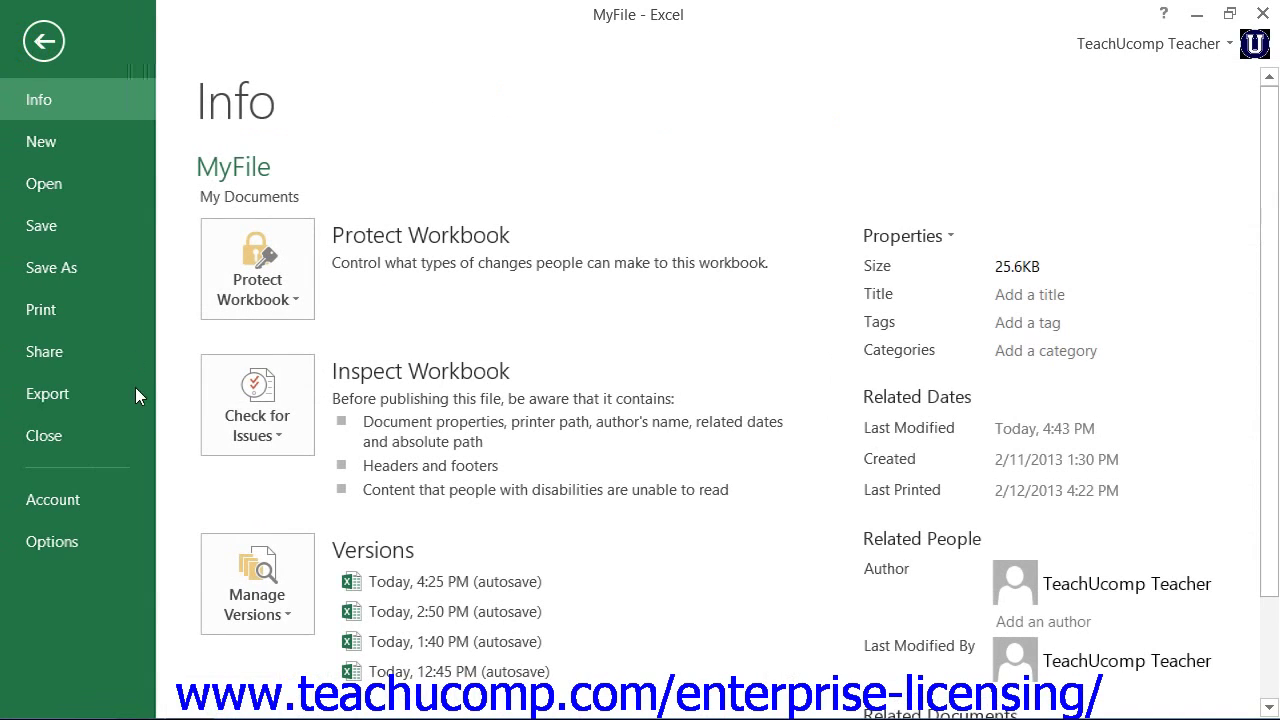
left_click(93, 554)
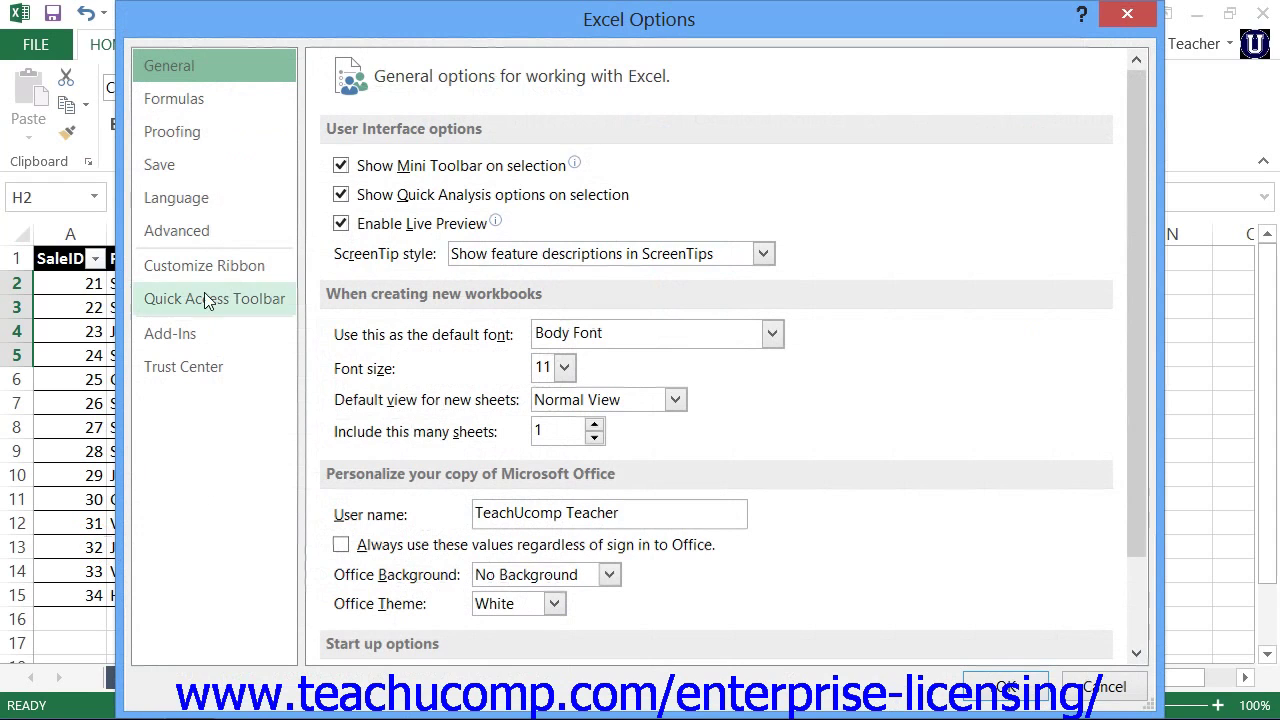
left_click(206, 229)
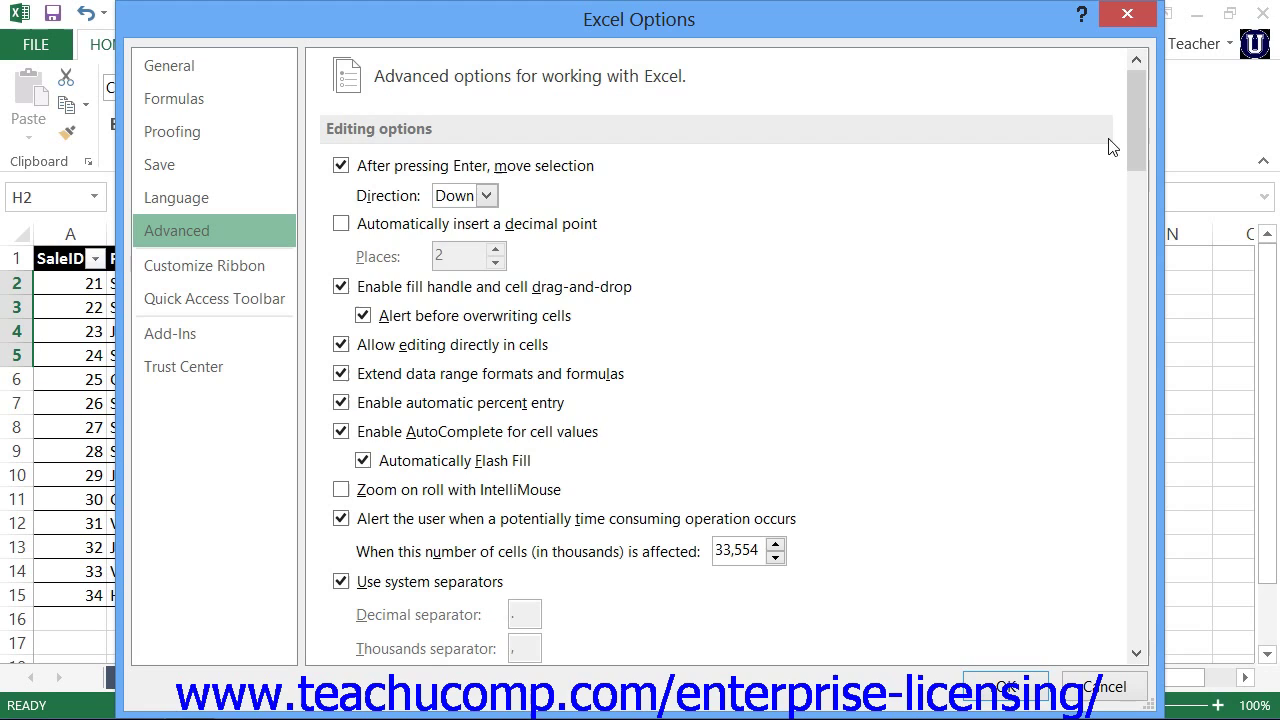
left_click_drag(1137, 103, 1147, 534)
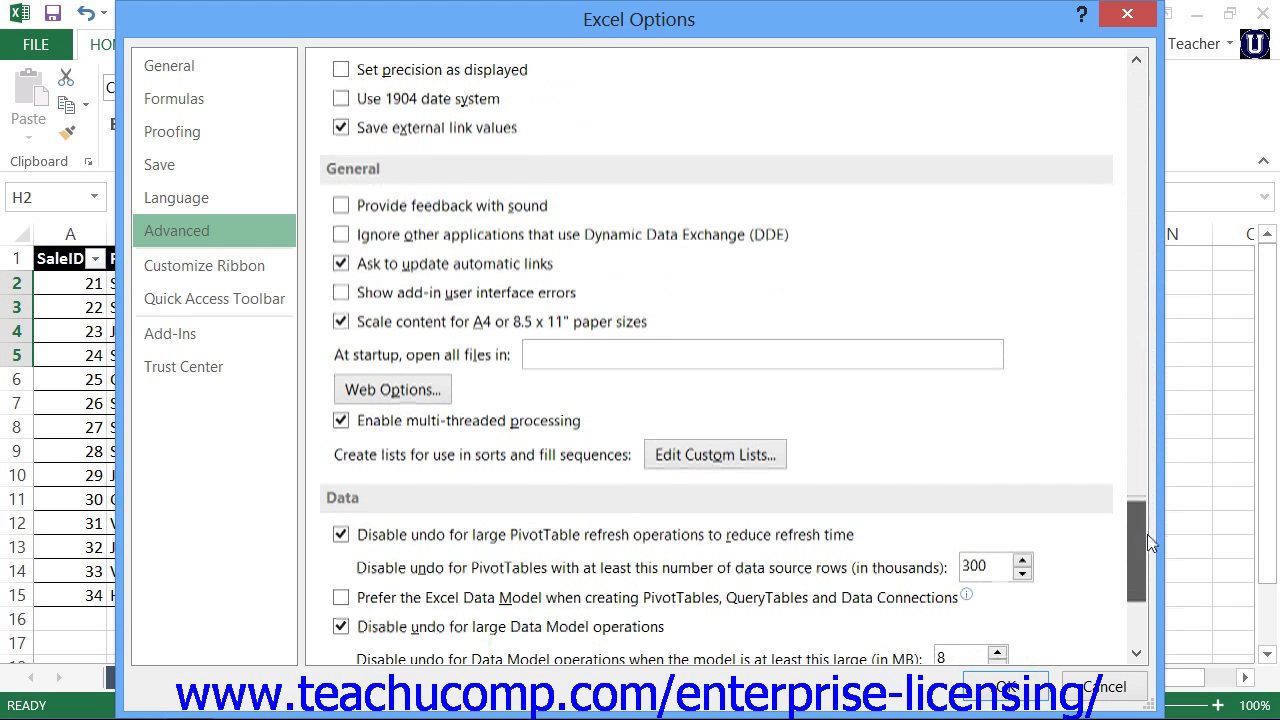
Import $H$2:$H$5 into Custom Lists as the list North, East, South, West
left_click(726, 462)
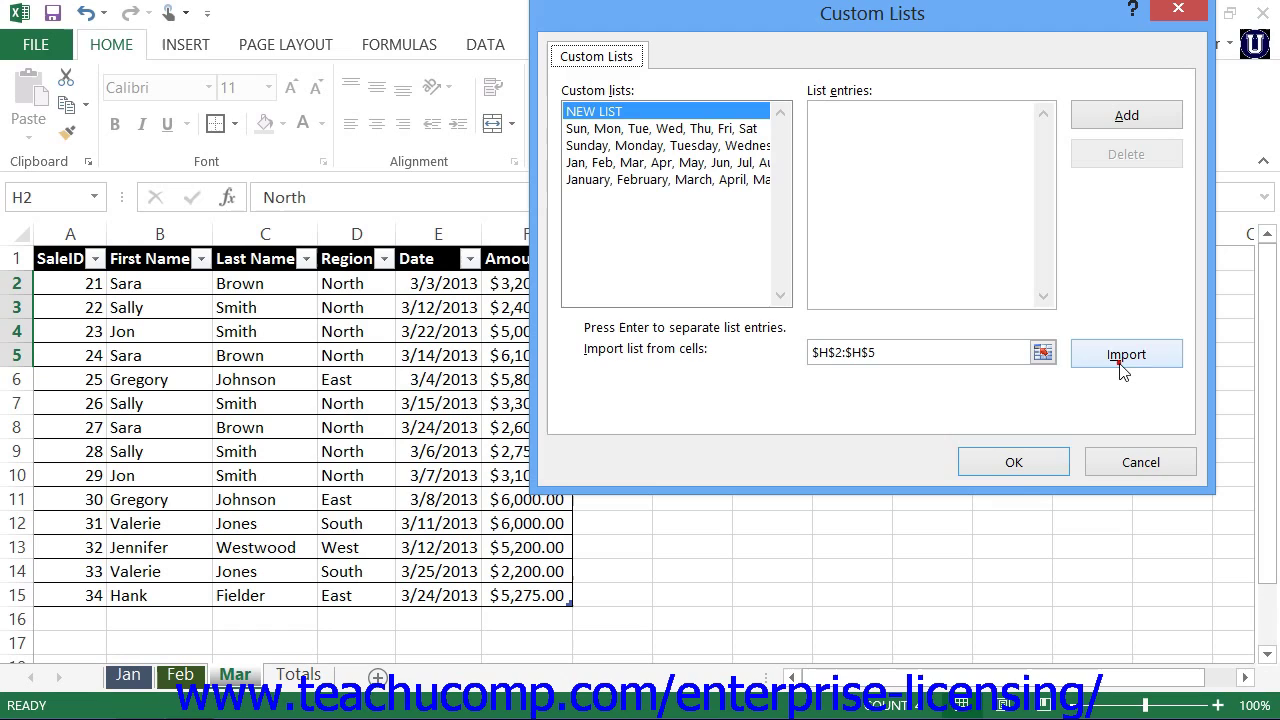
left_click(1123, 368)
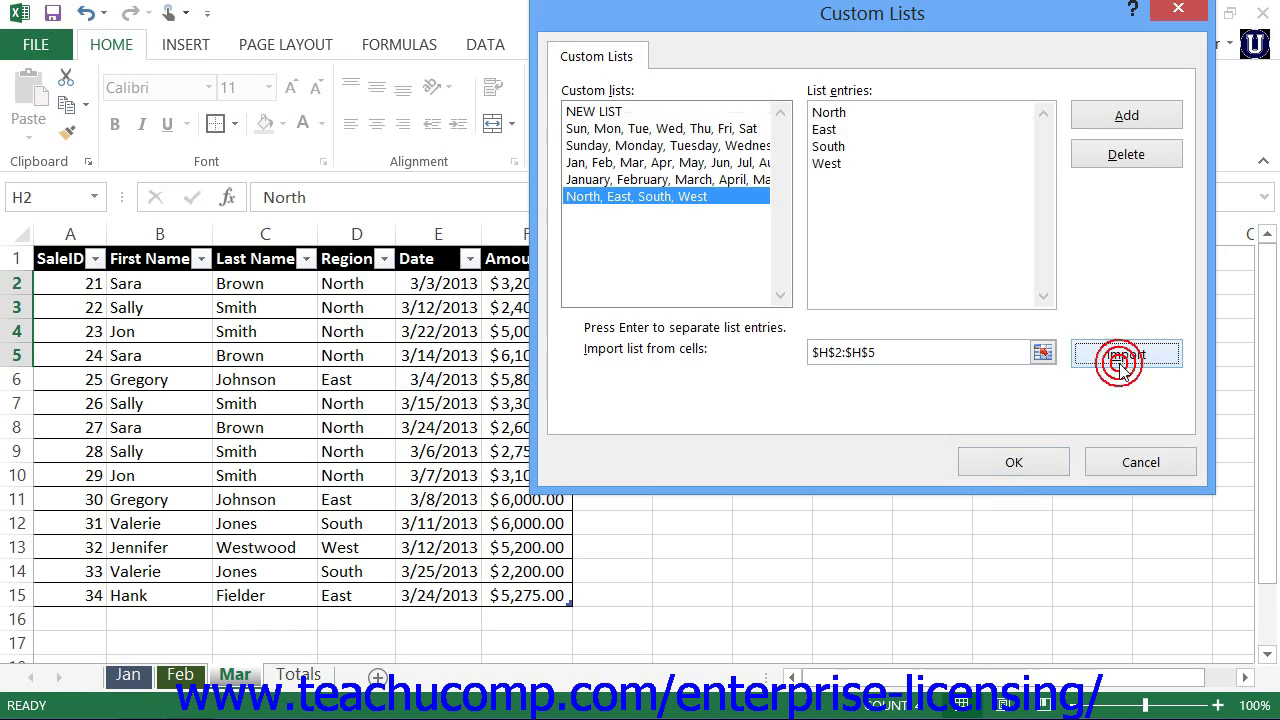
left_click(650, 205)
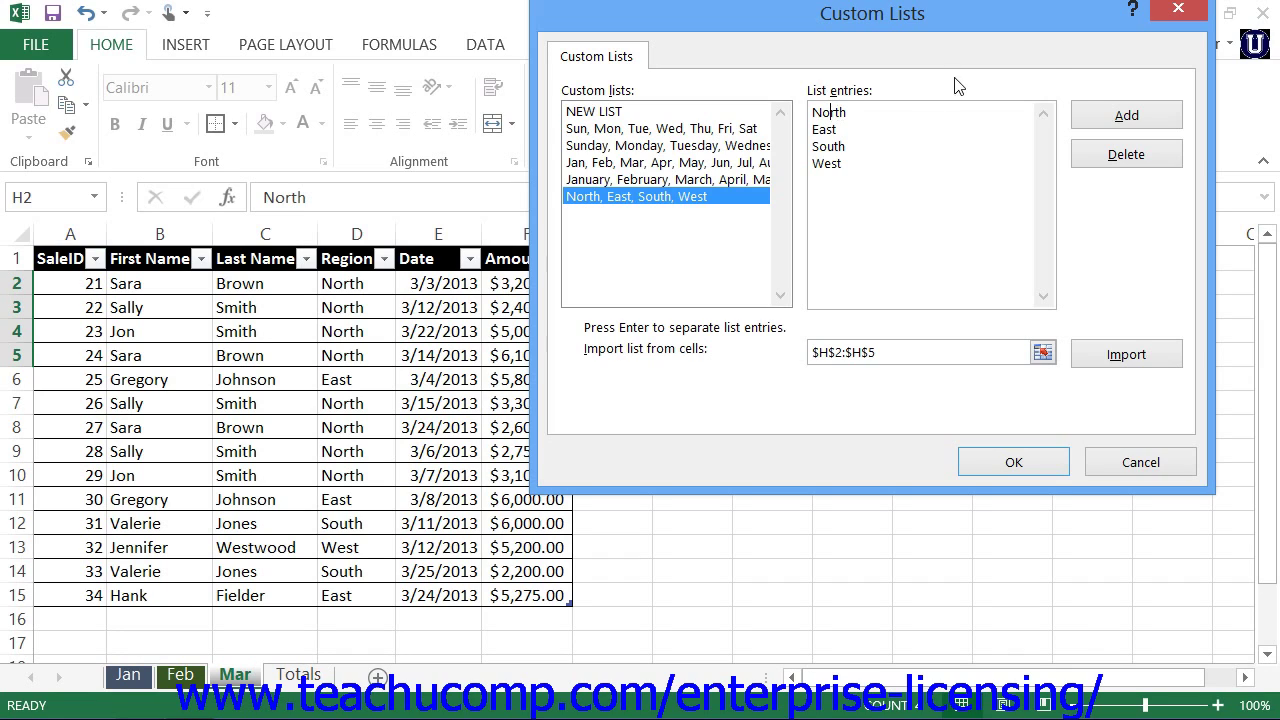
left_click(1074, 86)
left_click(695, 198)
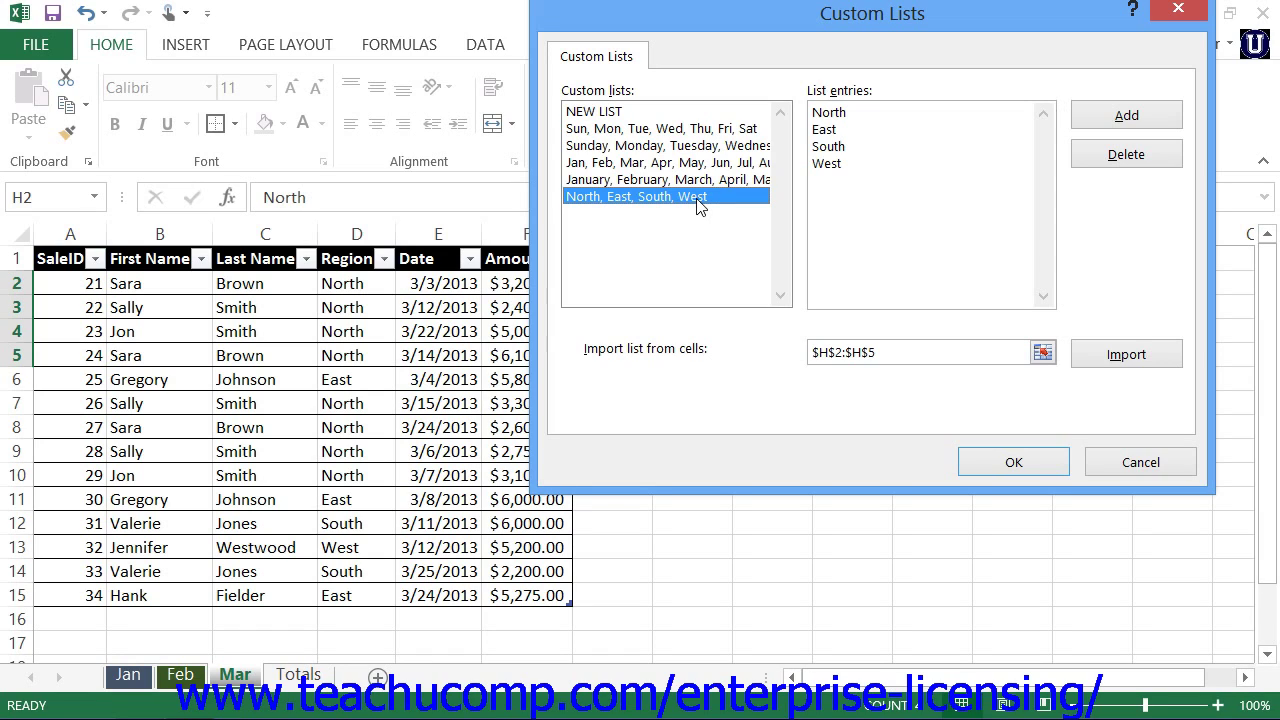
Confirm the Custom Lists and Excel Options dialogs to keep the new region list
left_click(1000, 462)
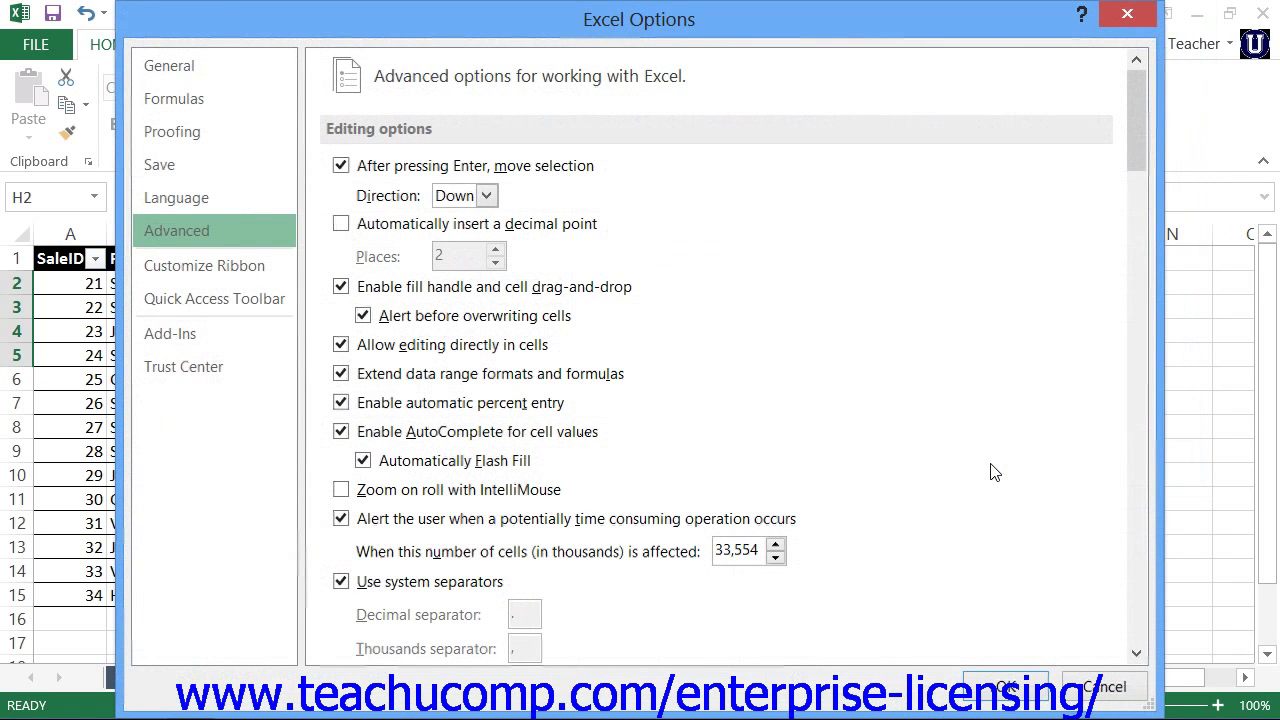
left_click(1005, 687)
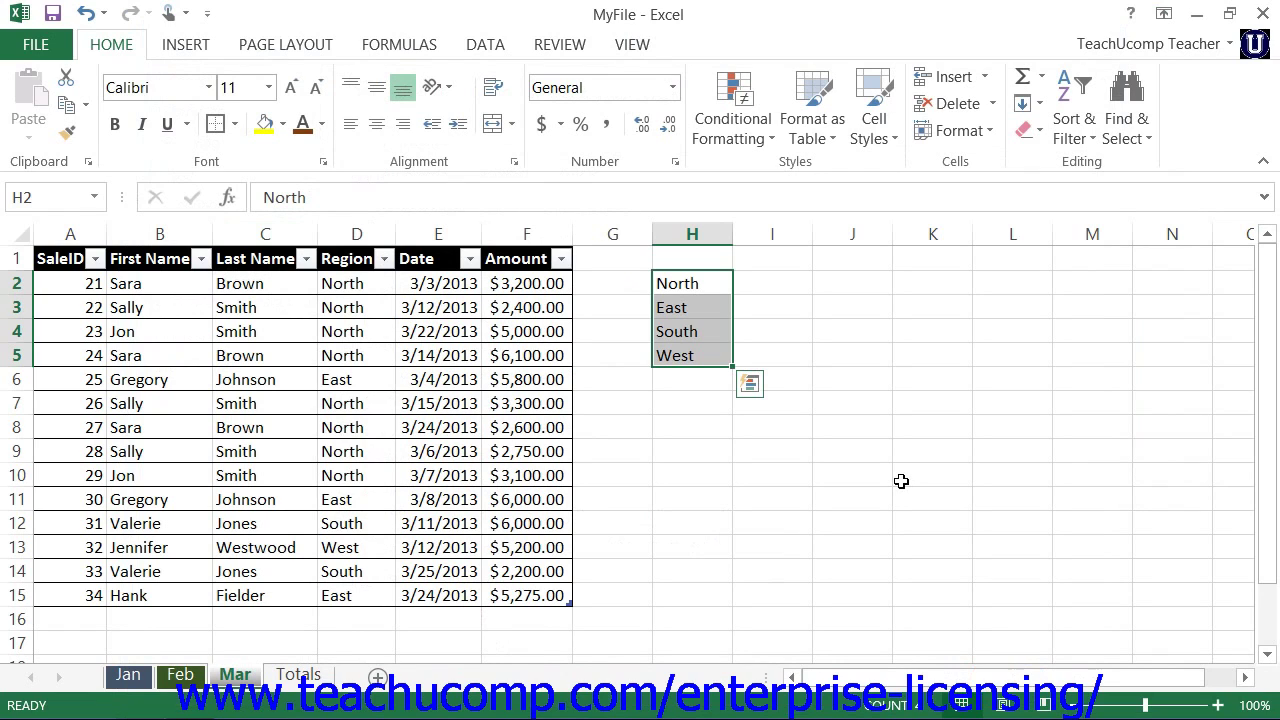
Start a sort of the Mar sales table with Region as the sort-by column
left_click(426, 305)
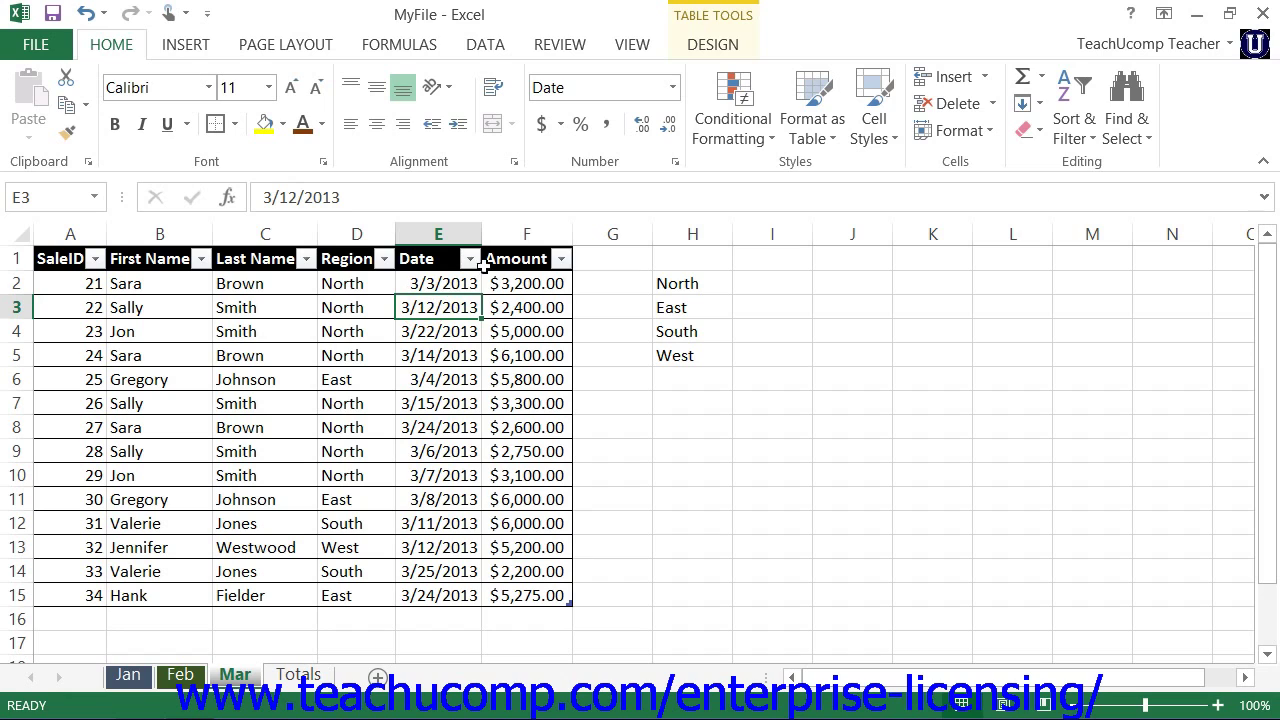
left_click(486, 46)
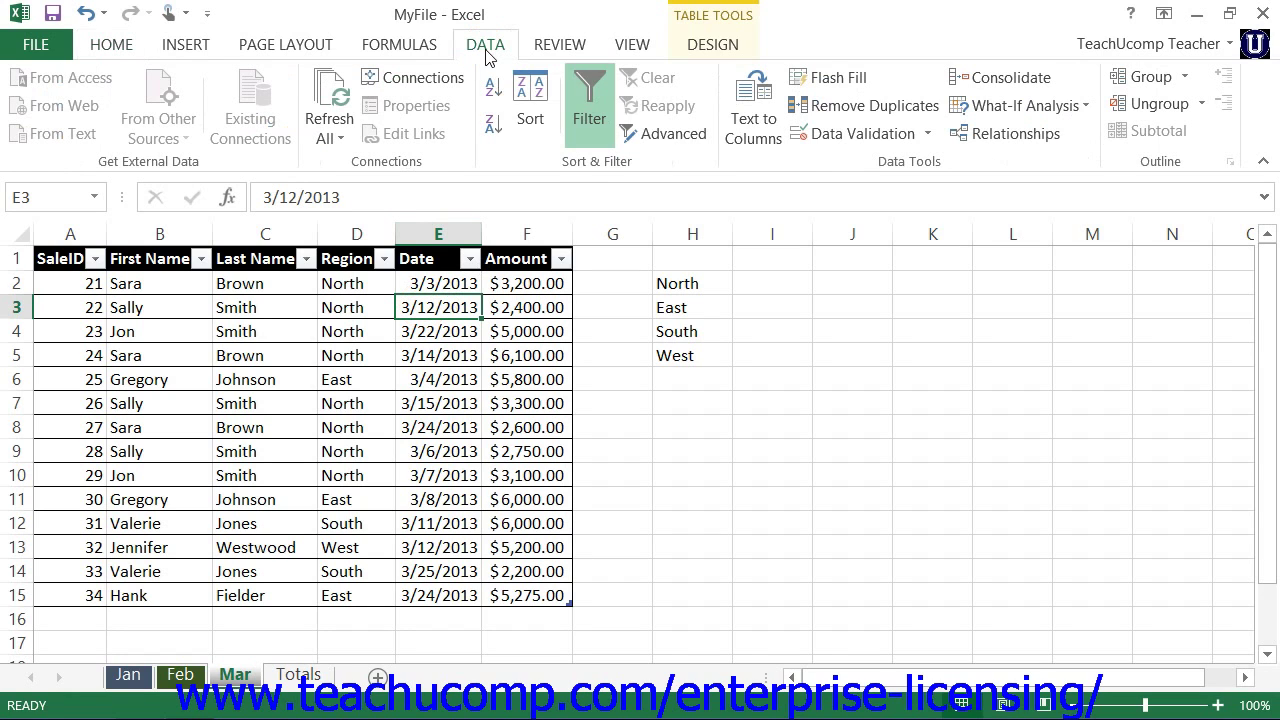
left_click(542, 126)
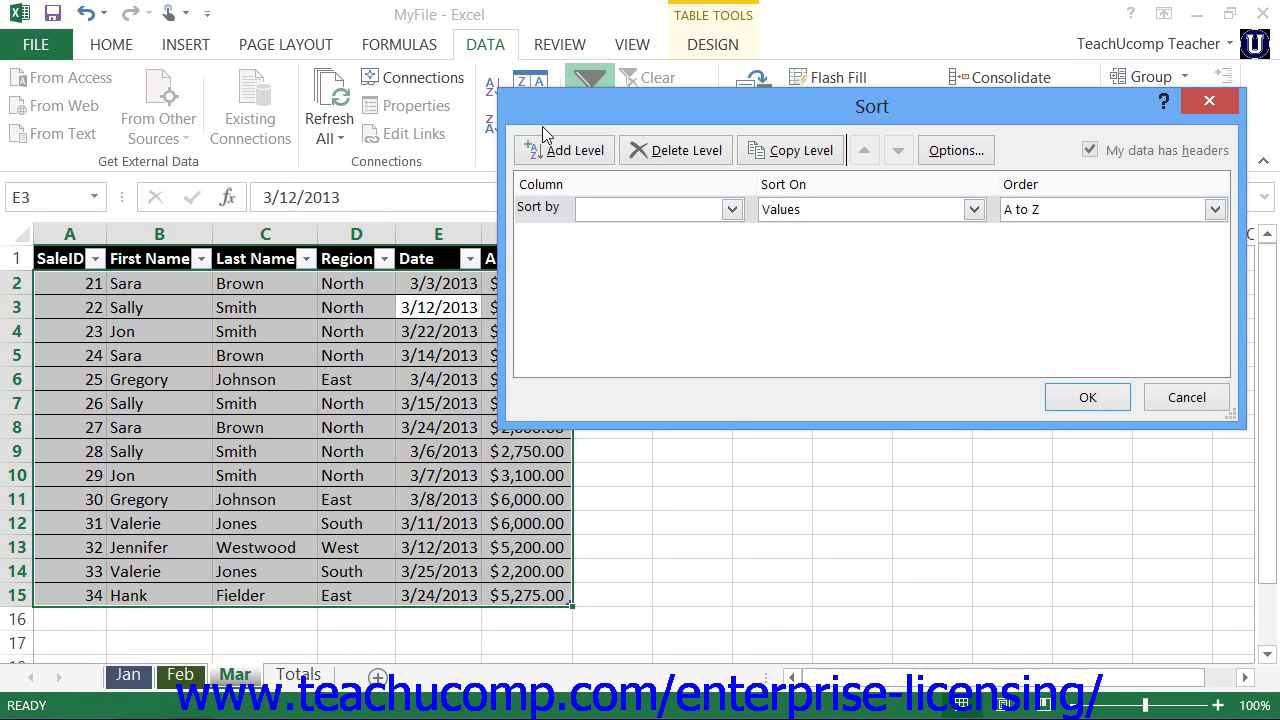
left_click(727, 212)
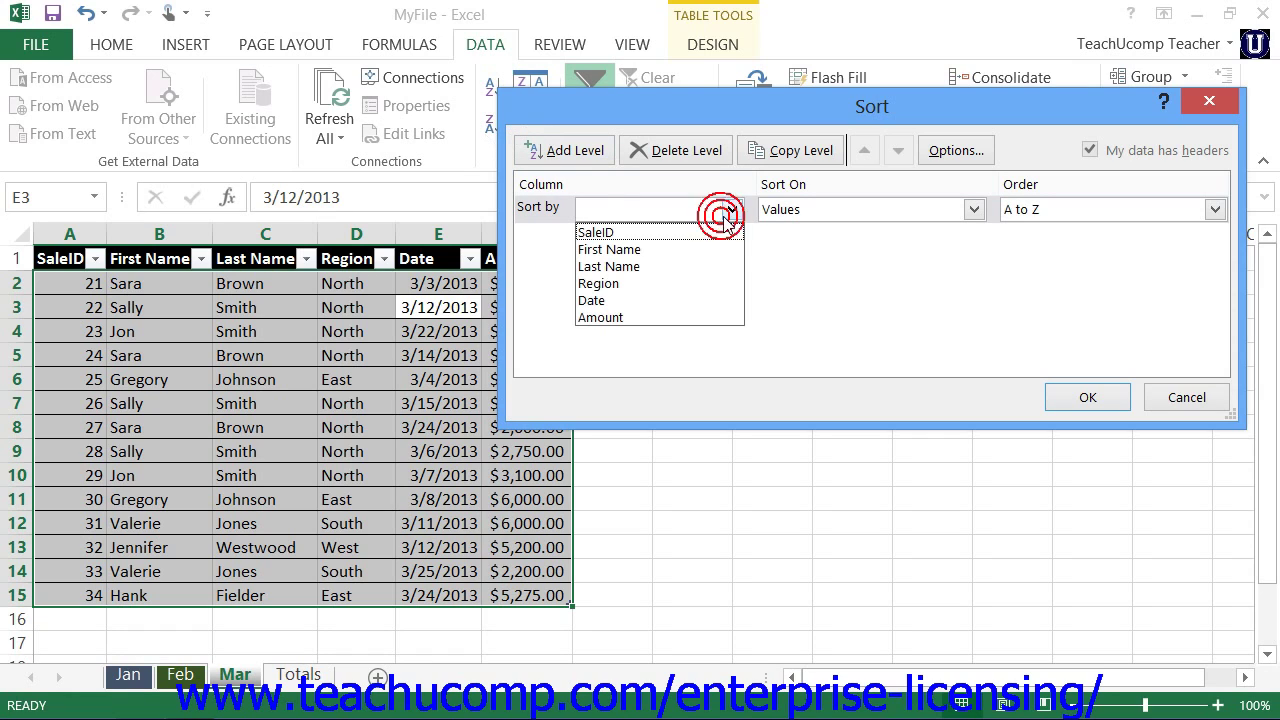
left_click(651, 286)
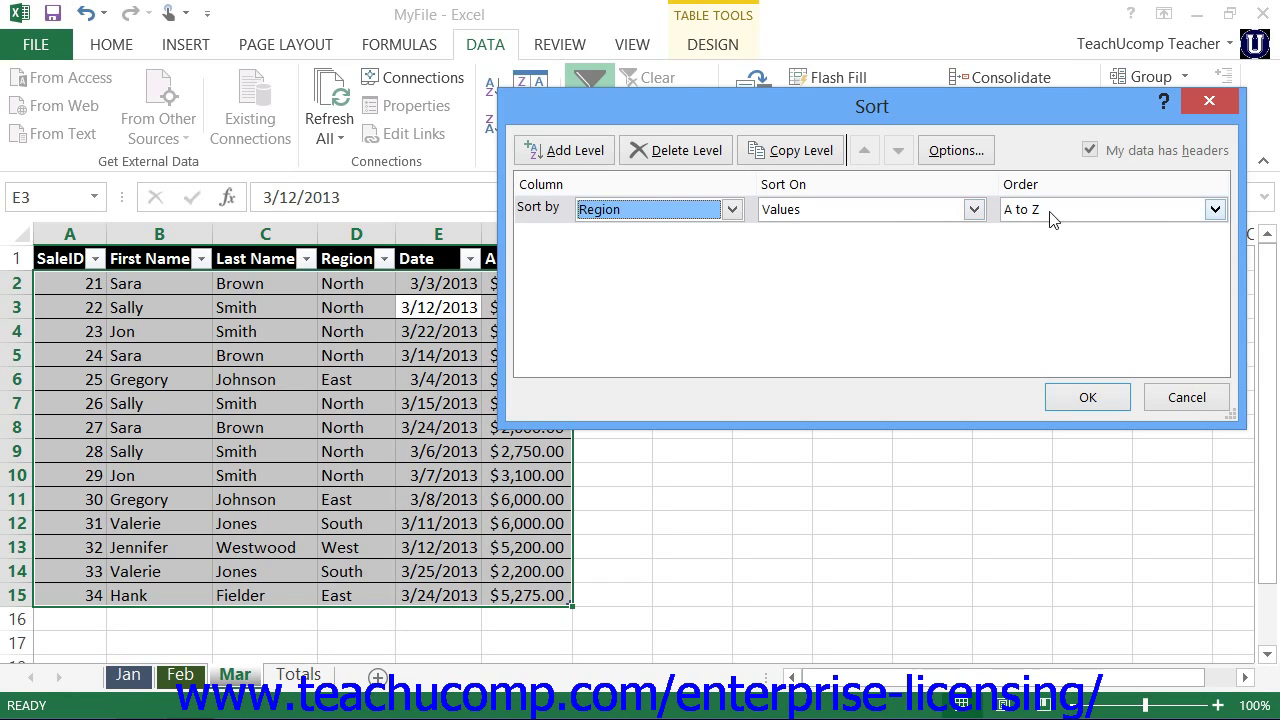
Set the Region sort order to the custom list North, East, South, West
left_click(1214, 208)
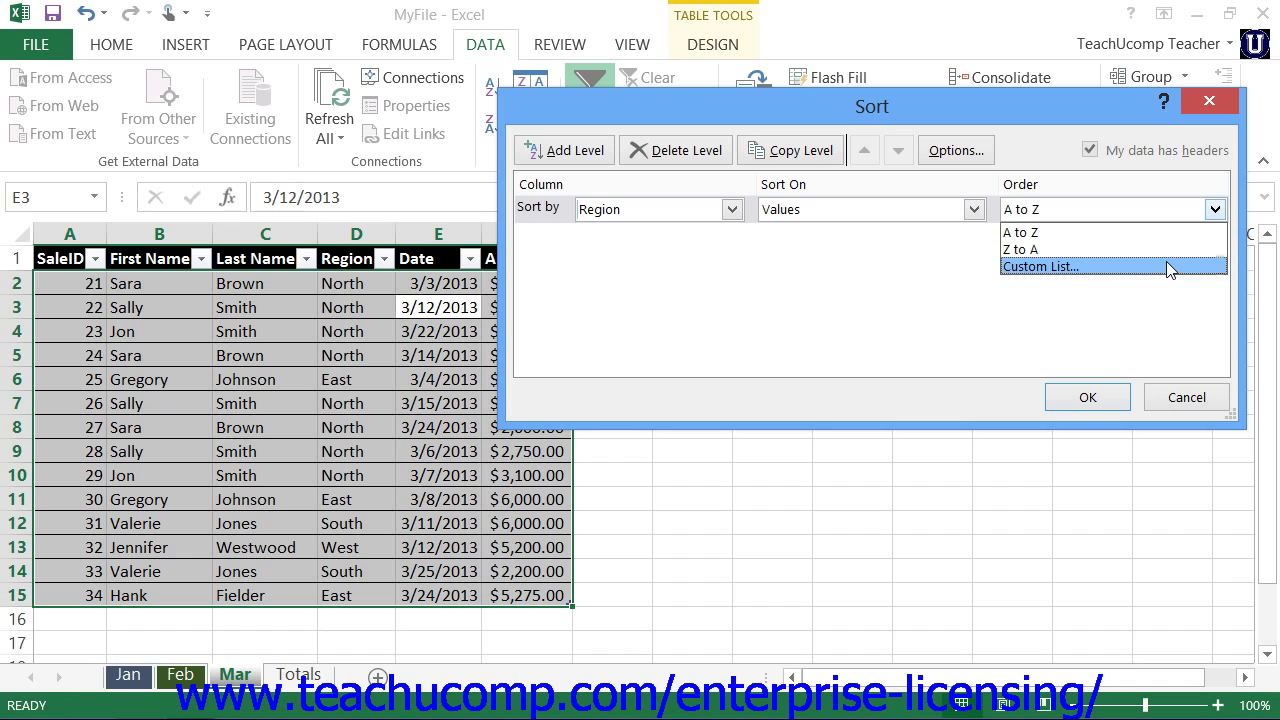
left_click(1166, 264)
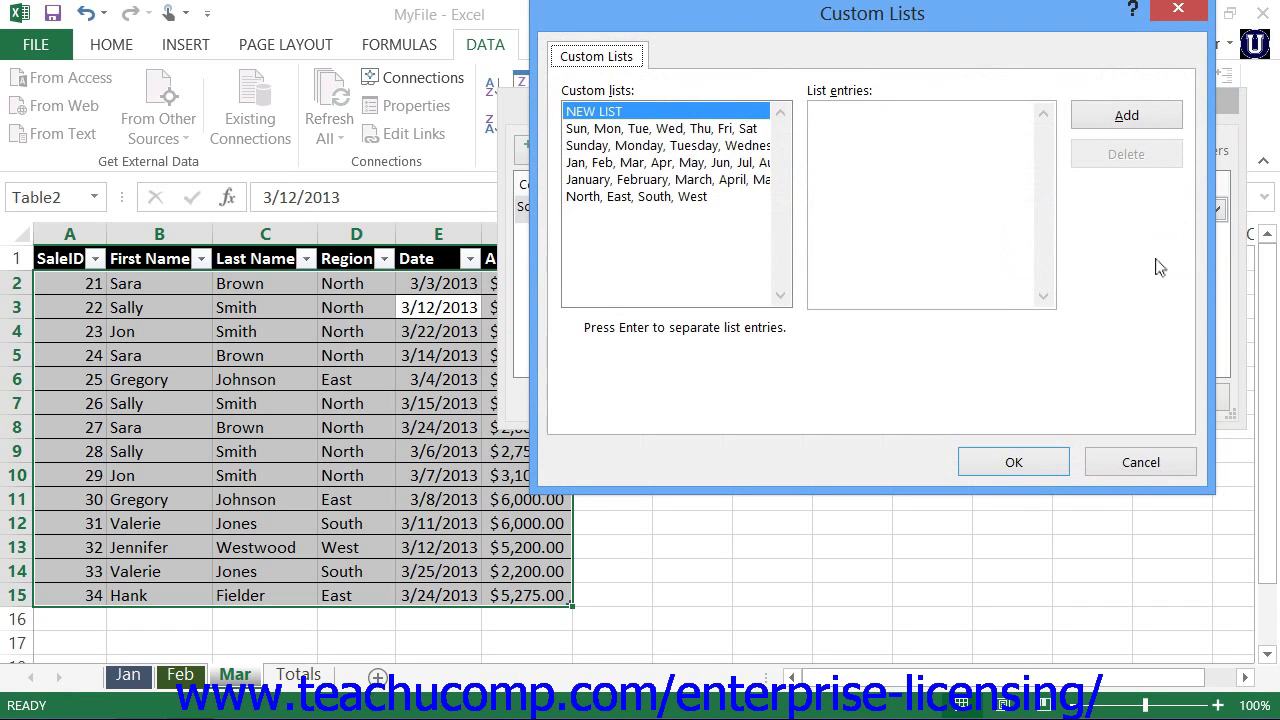
left_click(649, 196)
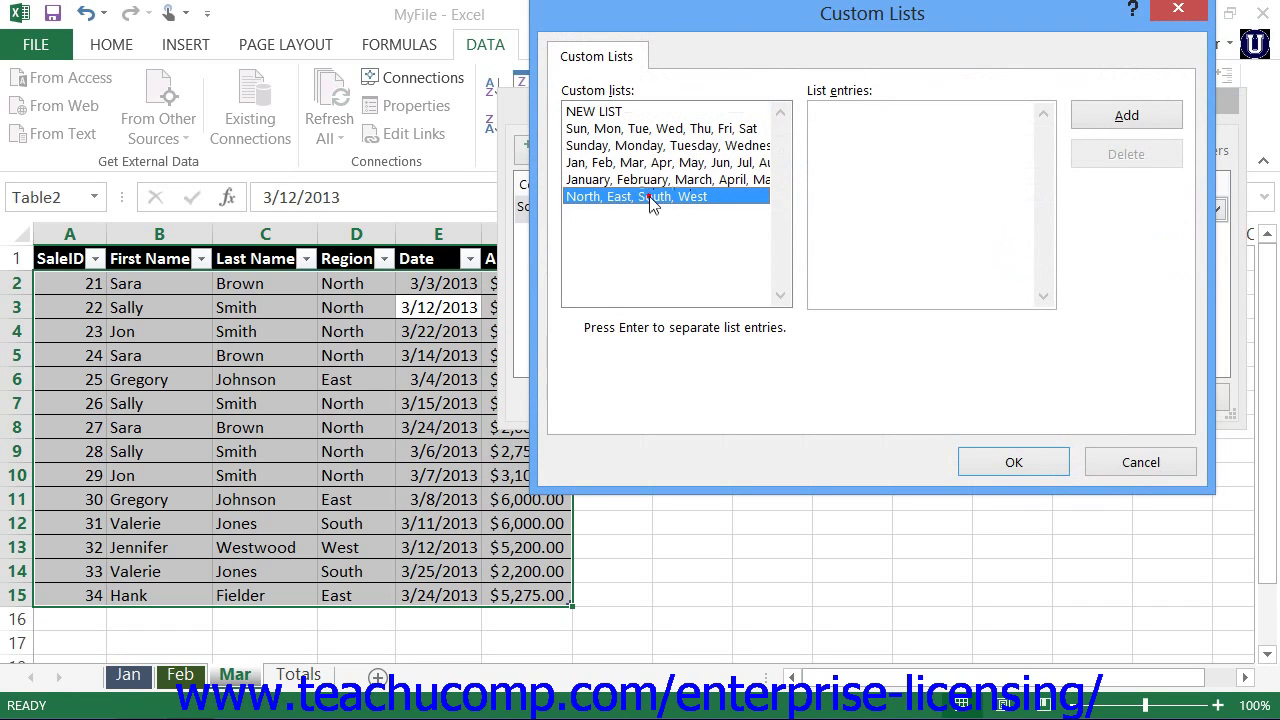
left_click(1014, 460)
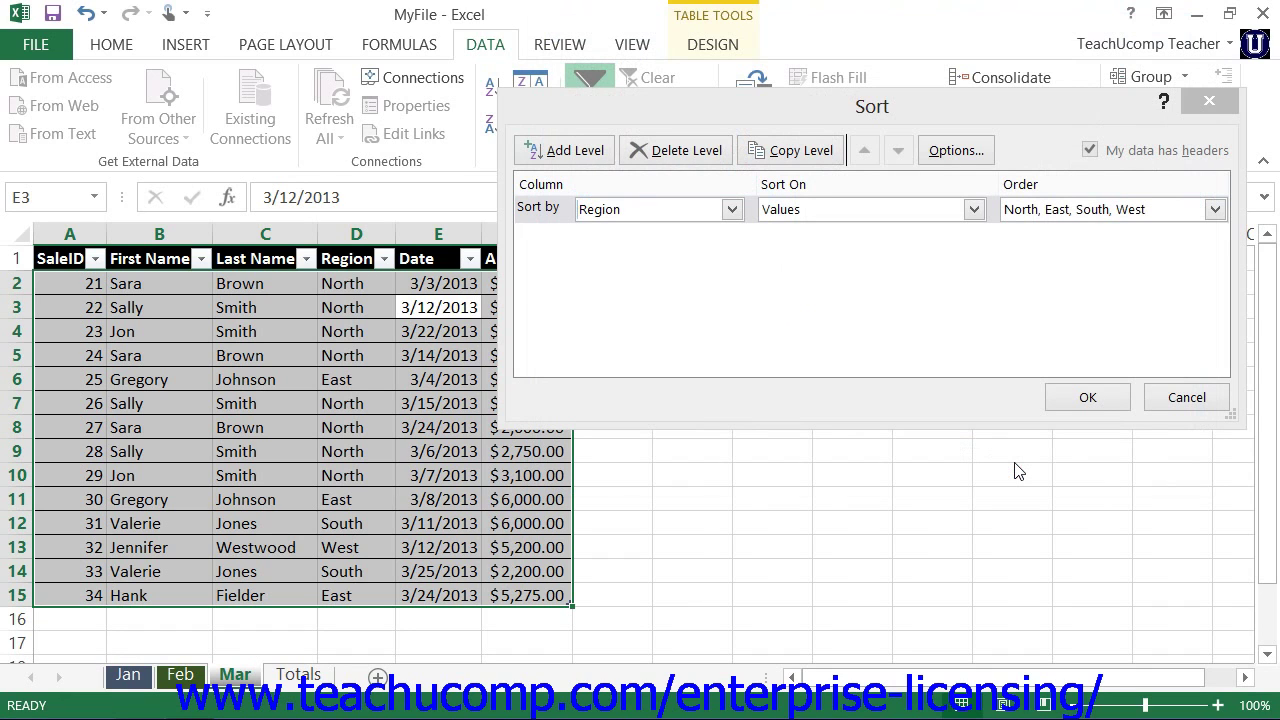
Apply the sort so the Mar table orders rows North, East, South, West
left_click(1106, 397)
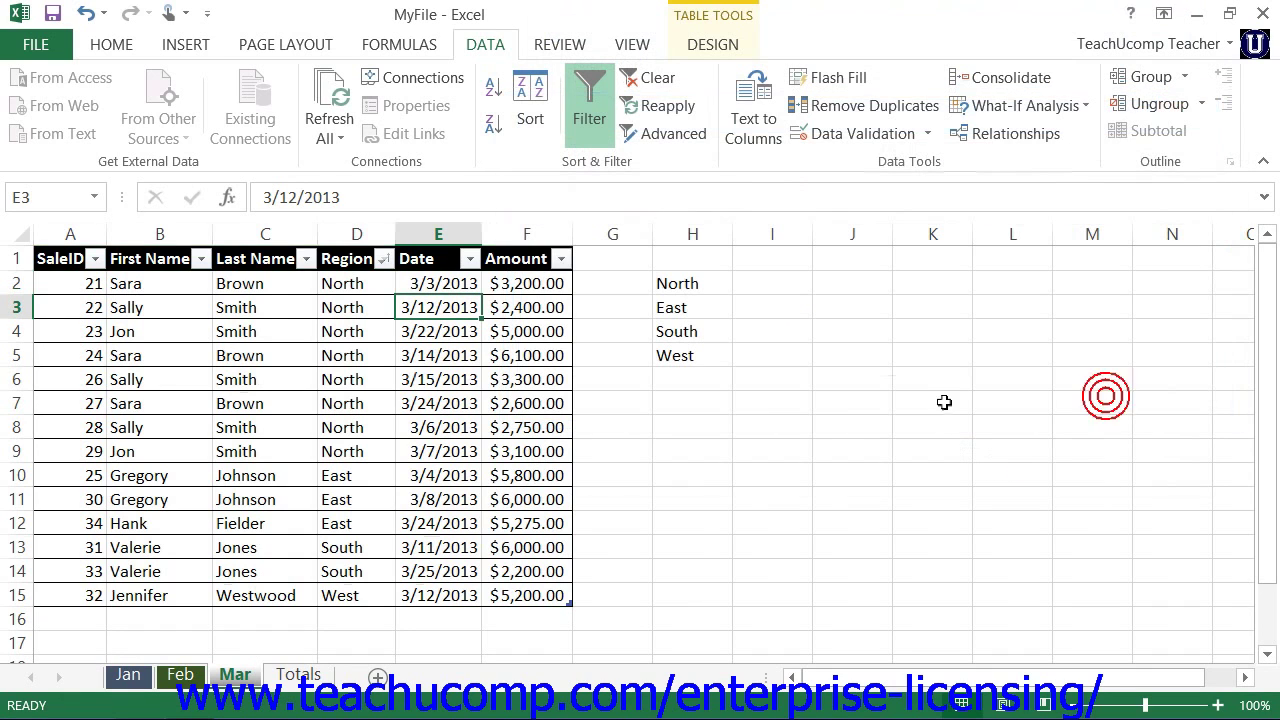